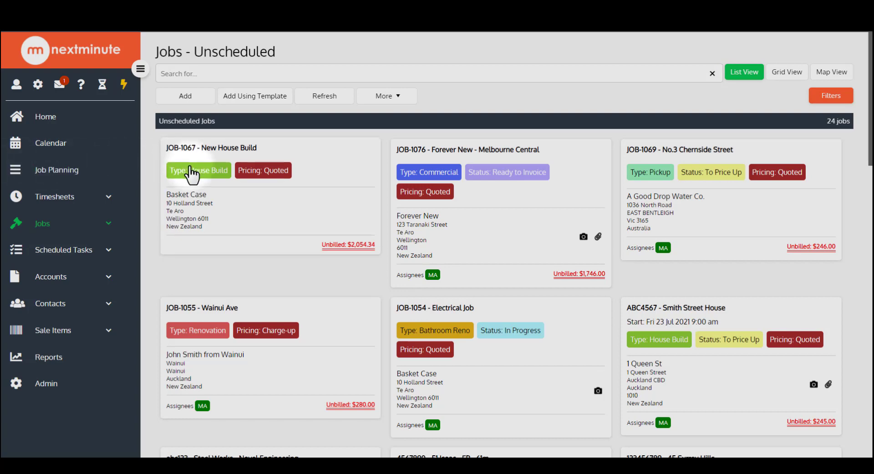
# - Open the existing quote of the New House Build job from the unscheduled jobs
pyautogui.click(232, 163)
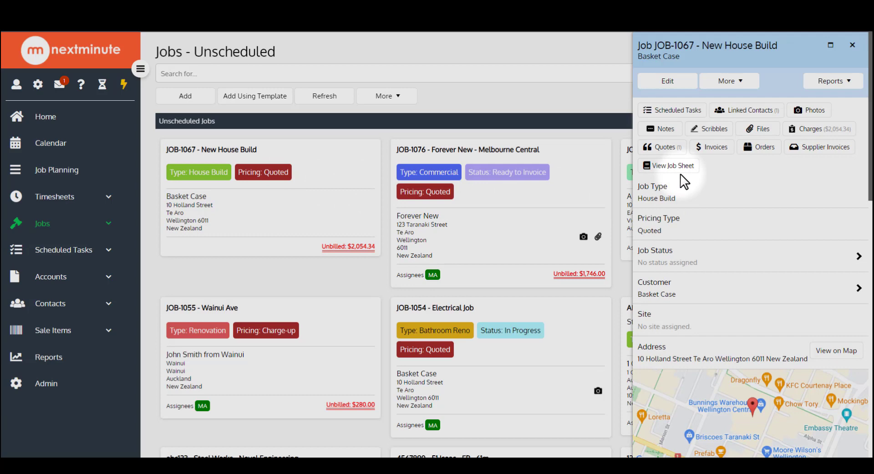
pyautogui.click(669, 149)
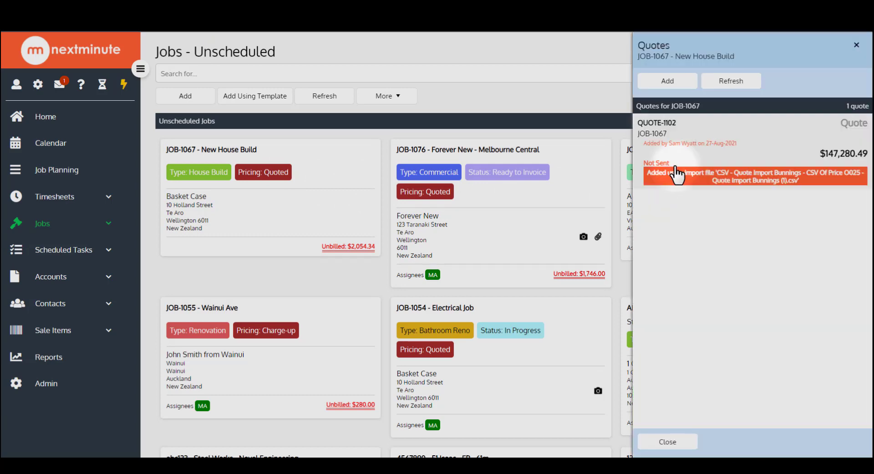
pyautogui.click(701, 159)
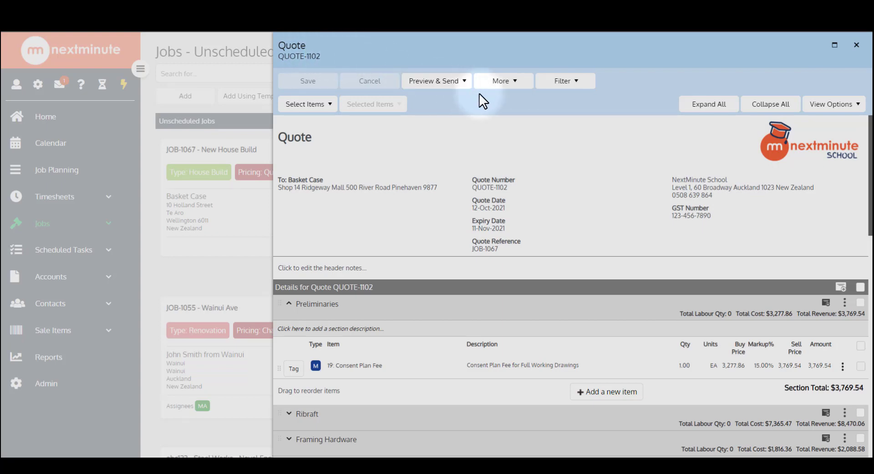
# - Collapse the quote's Preliminaries section and expand the Ribraft section to examine its line items and price columns
pyautogui.scroll(-1, 524, 235)
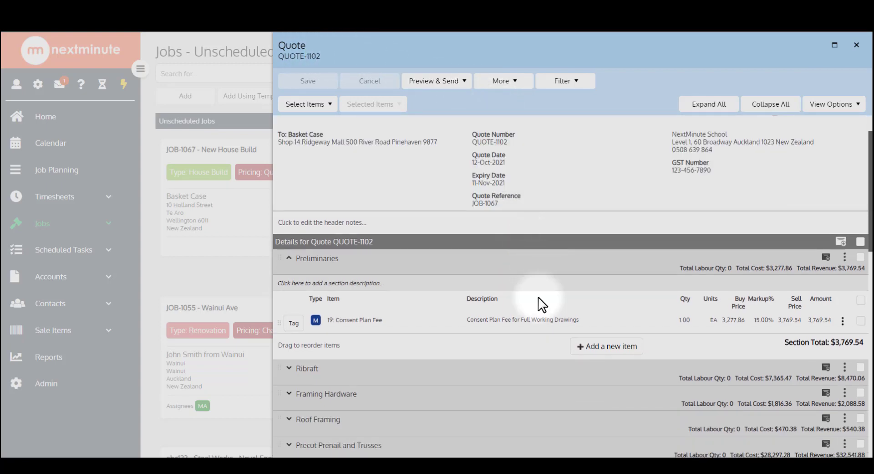
pyautogui.scroll(-2, 538, 297)
pyautogui.click(289, 168)
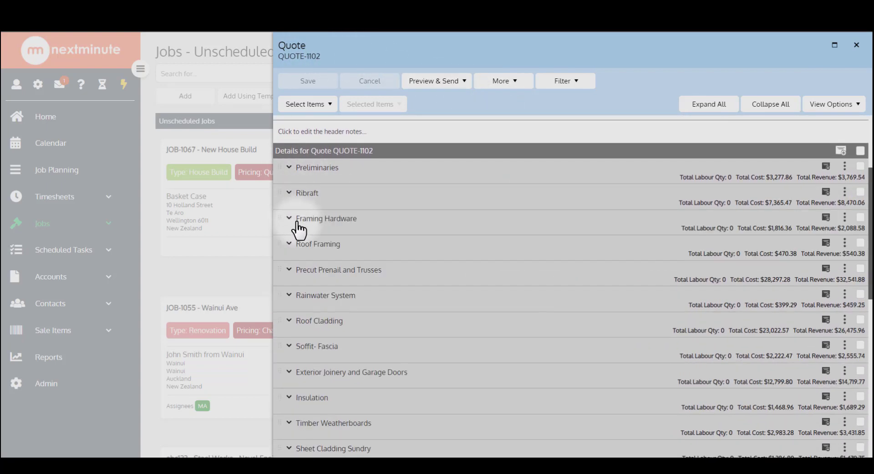
pyautogui.click(289, 193)
pyautogui.scroll(-1, 479, 223)
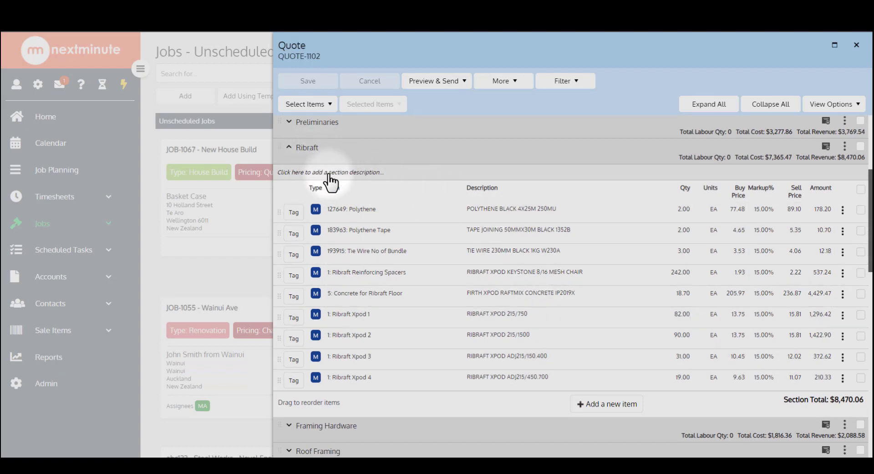
pyautogui.scroll(3, 404, 211)
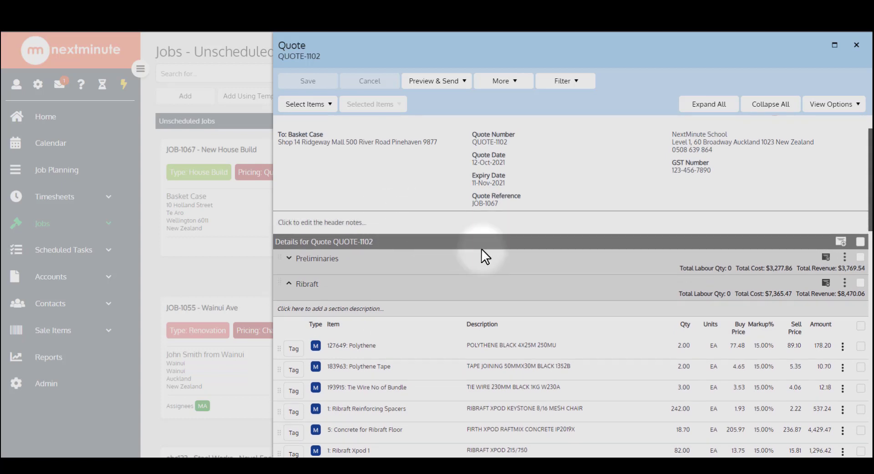
pyautogui.scroll(-1, 671, 300)
pyautogui.scroll(-1, 670, 299)
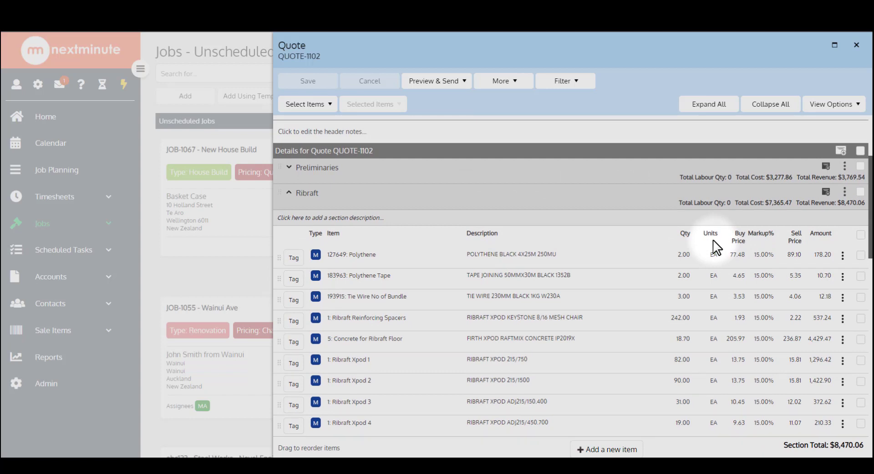
# - Show the discount column in the quote's line items and hide it again
pyautogui.click(839, 105)
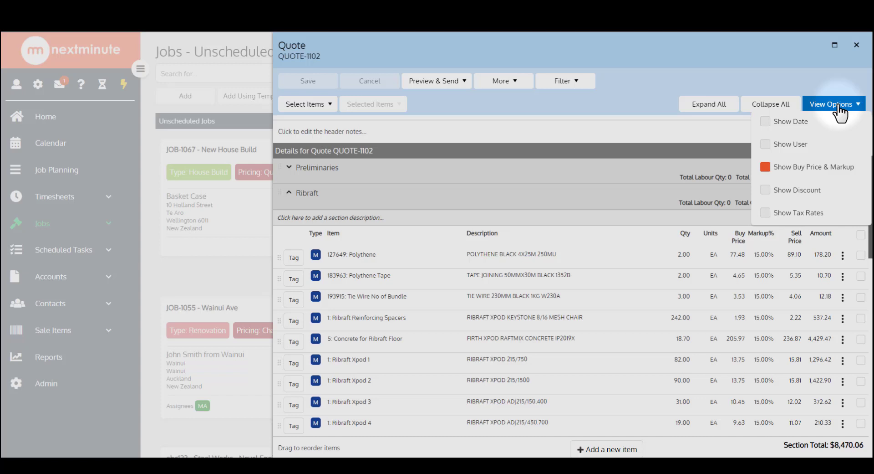
pyautogui.click(766, 190)
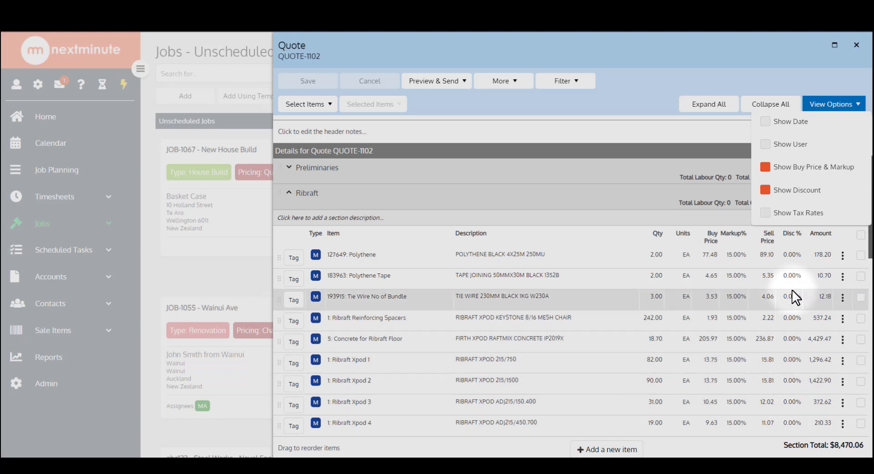
pyautogui.click(774, 190)
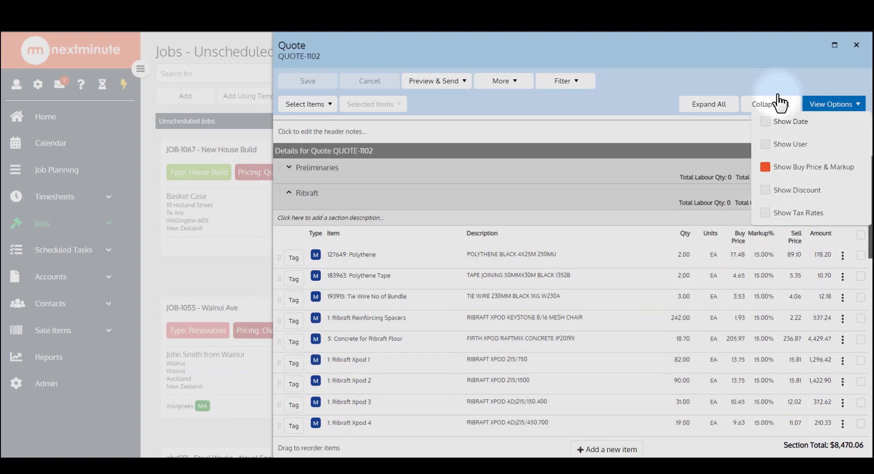
pyautogui.click(787, 83)
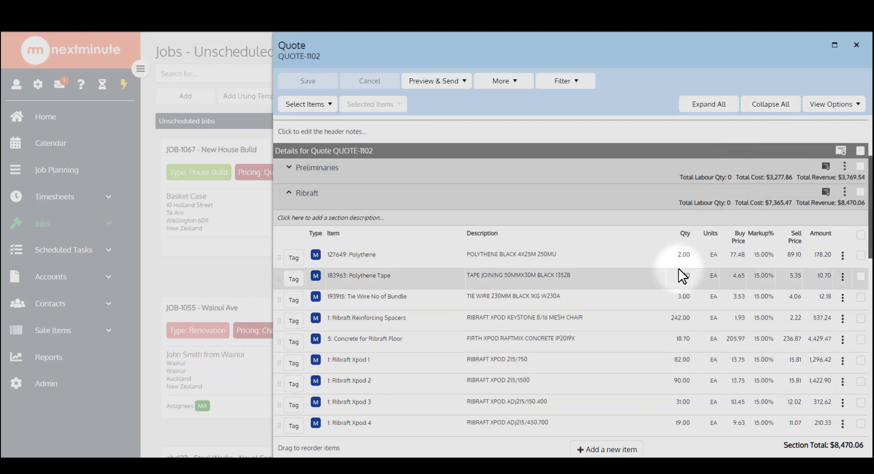
# - Select the Polythene, Polythene Tape and Tie Wire items in the Ribraft section for a bulk action
pyautogui.click(860, 255)
pyautogui.click(861, 276)
pyautogui.click(860, 297)
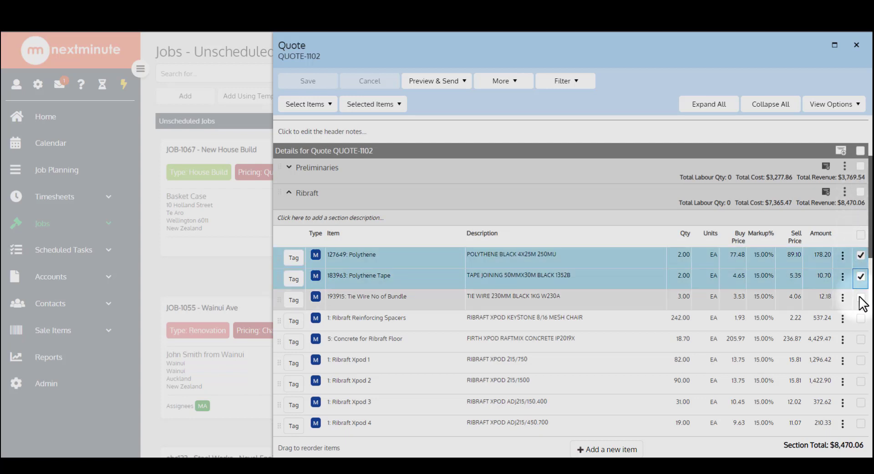
pyautogui.click(398, 109)
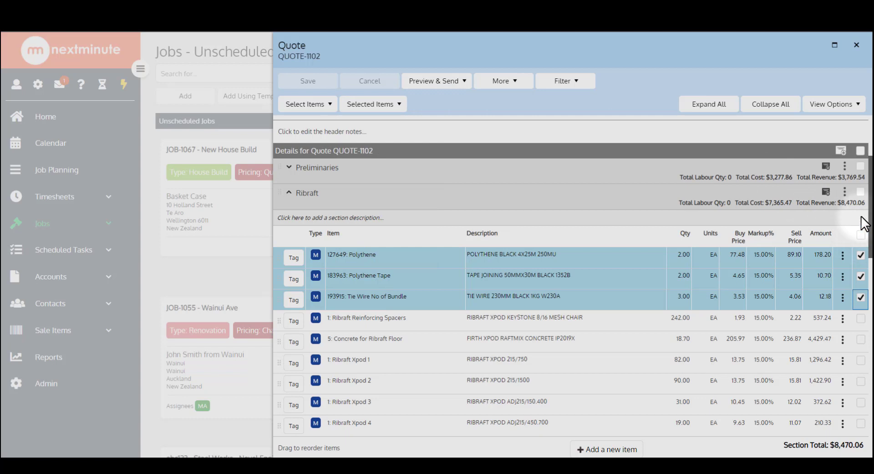
# - Select the whole Ribraft section at once, clear that selection and collapse the section
pyautogui.click(860, 191)
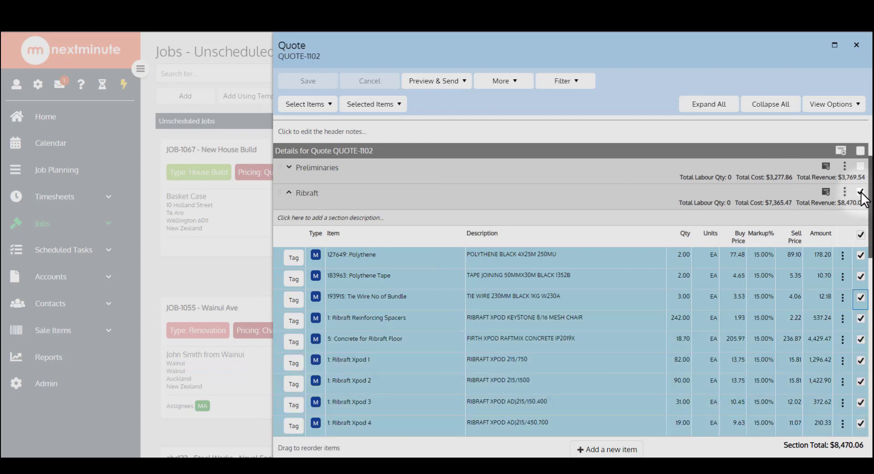
pyautogui.click(860, 192)
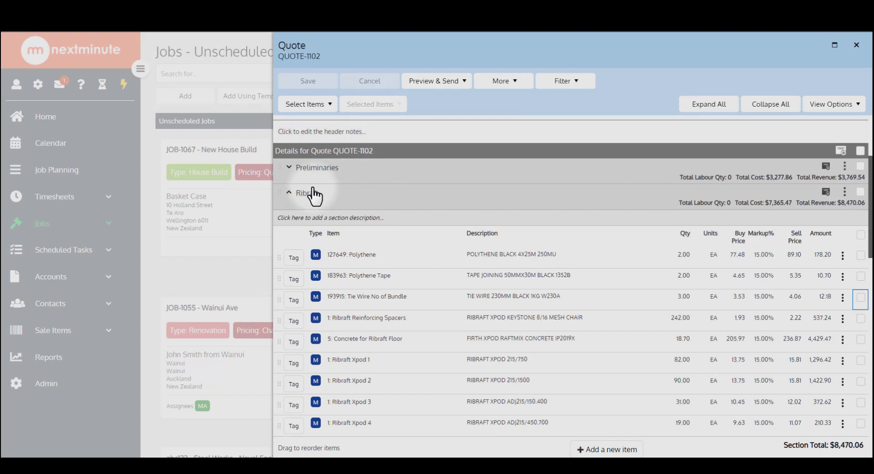
pyautogui.click(289, 193)
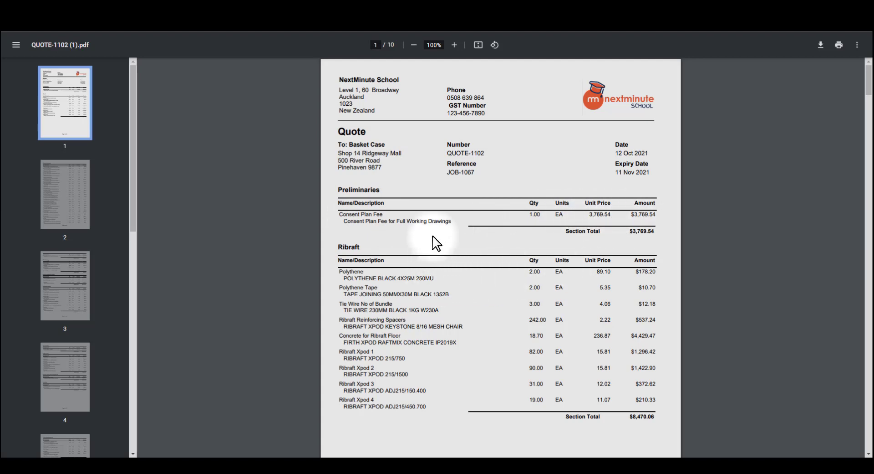
# - Examine the quote PDF that itemises every section, against the version that itemises only Ribraft
pyautogui.scroll(-3, 441, 246)
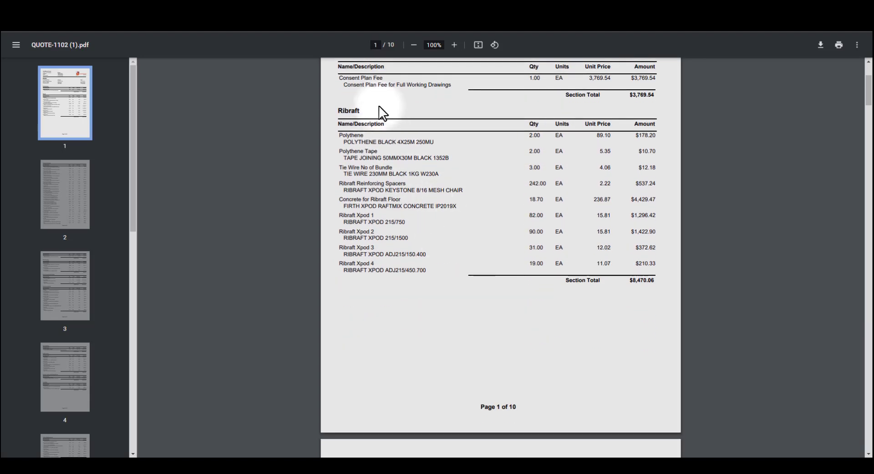
pyautogui.scroll(-5, 415, 201)
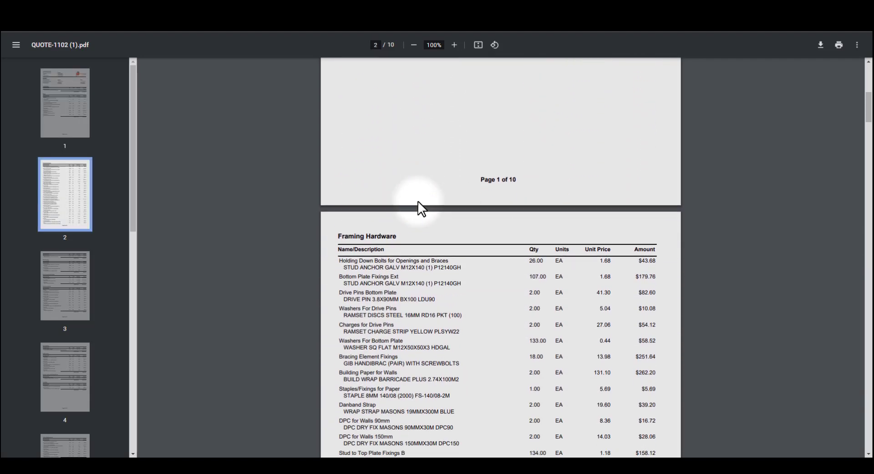
pyautogui.scroll(-3, 422, 208)
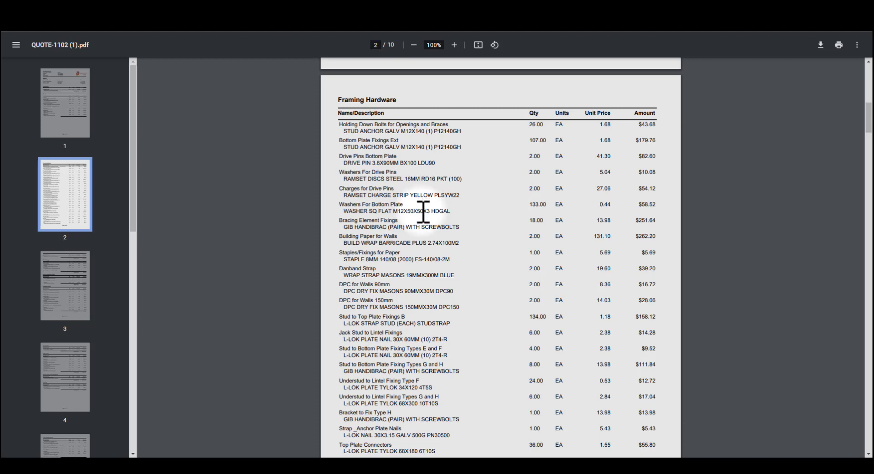
pyautogui.scroll(6, 424, 210)
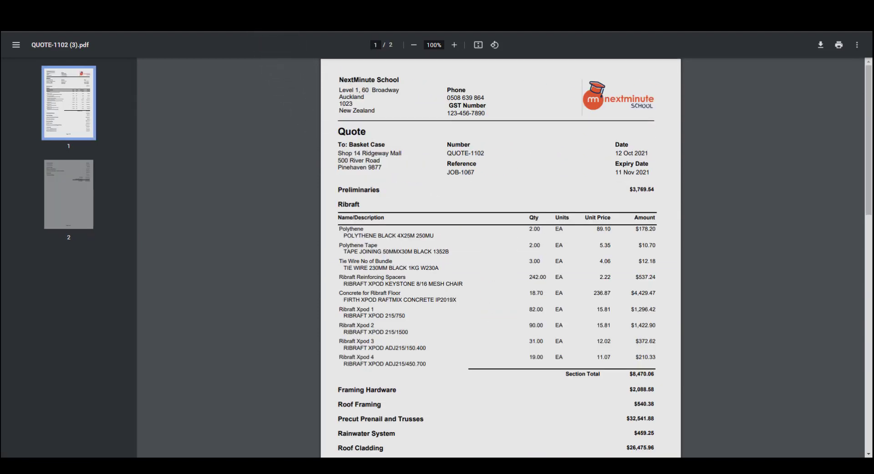
pyautogui.scroll(-1, 400, 172)
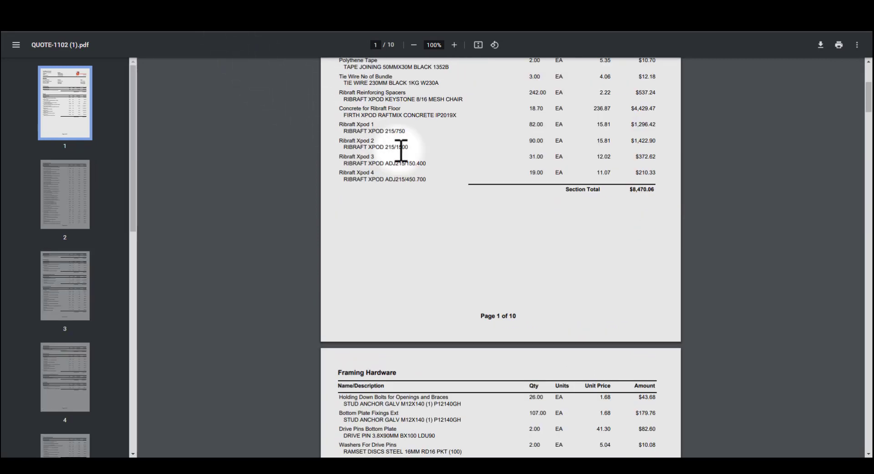
pyautogui.scroll(5, 433, 191)
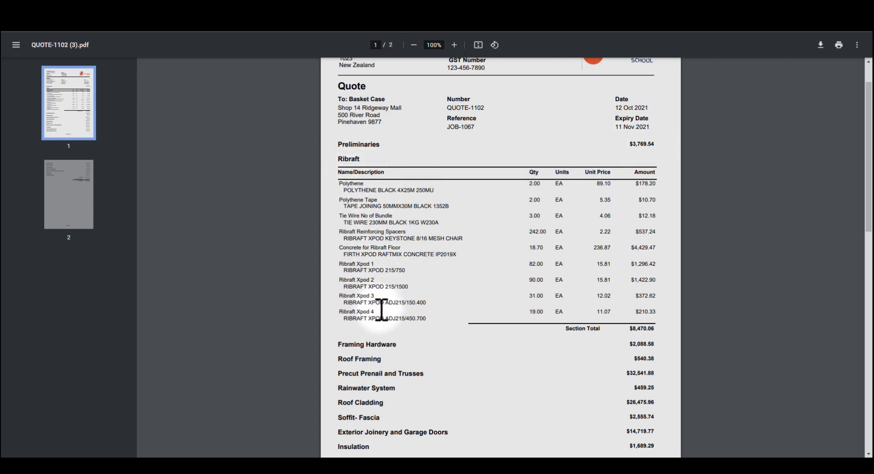
# - Compare the Ribraft-itemised PDF showing quantities and unit prices with the version showing only descriptions and amounts
pyautogui.scroll(-2, 435, 300)
pyautogui.scroll(-1, 435, 299)
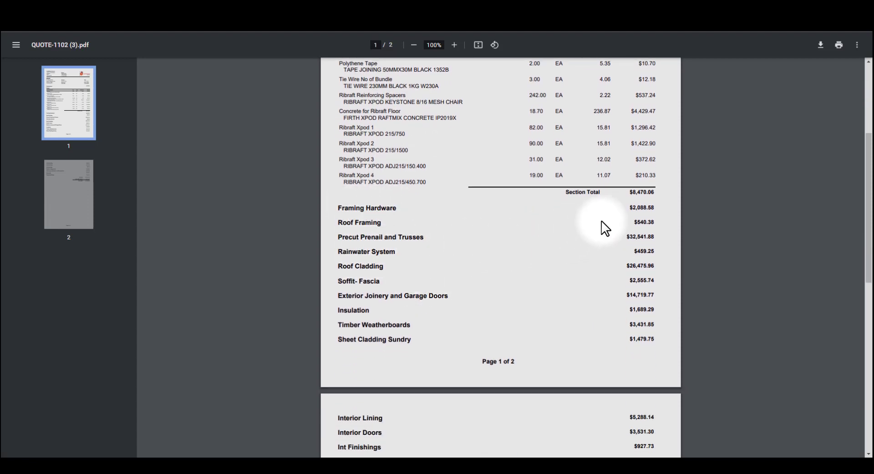
pyautogui.scroll(1, 628, 337)
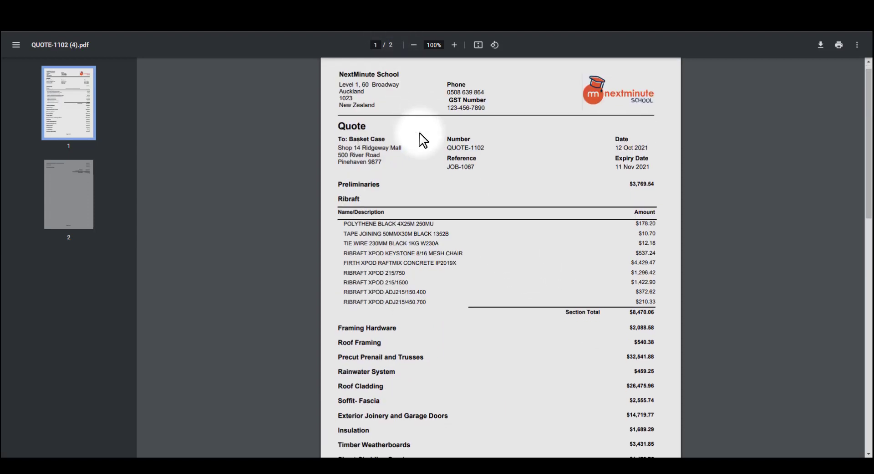
pyautogui.scroll(-1, 410, 146)
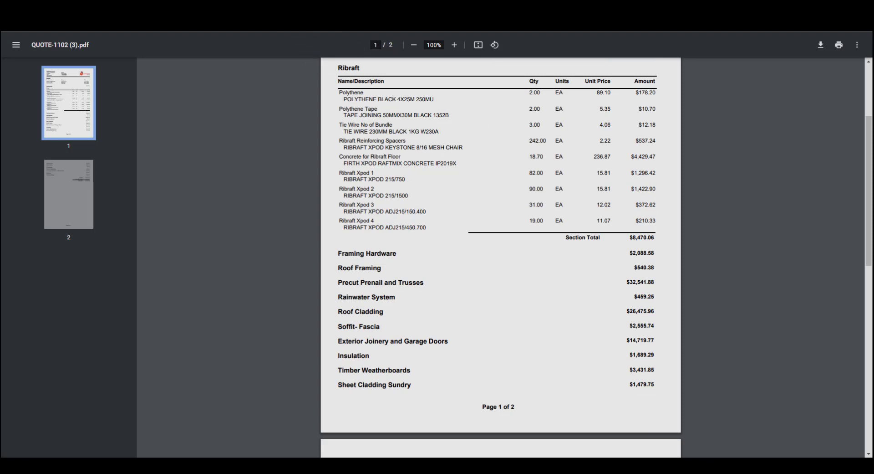
pyautogui.scroll(3, 478, 149)
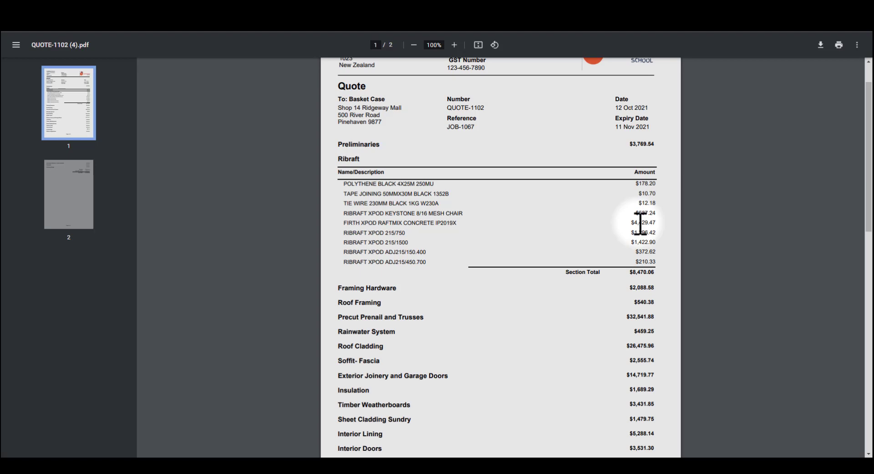
pyautogui.scroll(1, 624, 214)
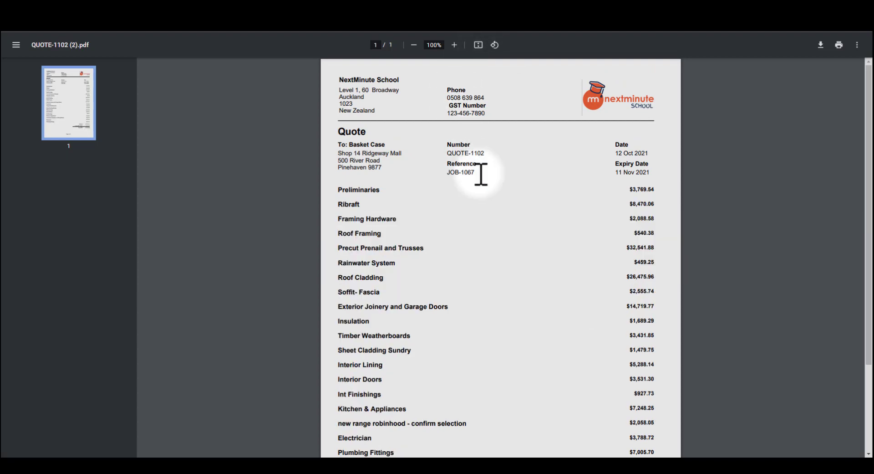
# - Review the PDF version that lists only section totals, and return to the quote
pyautogui.scroll(-2, 487, 194)
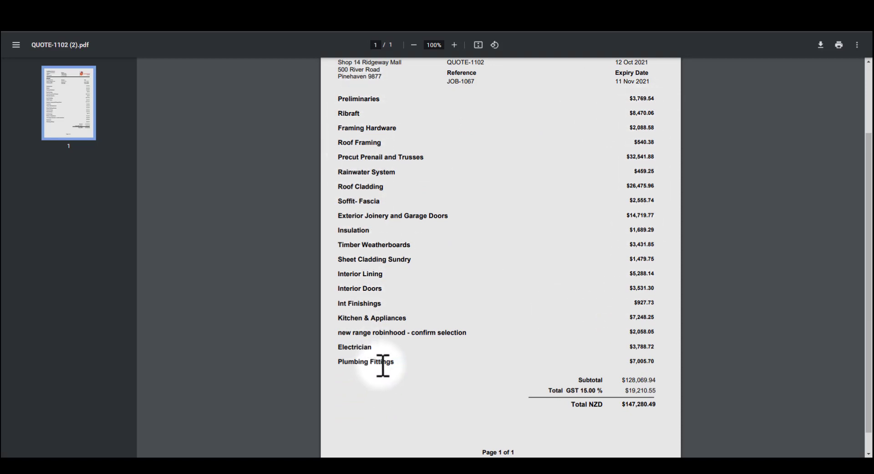
pyautogui.scroll(1, 383, 364)
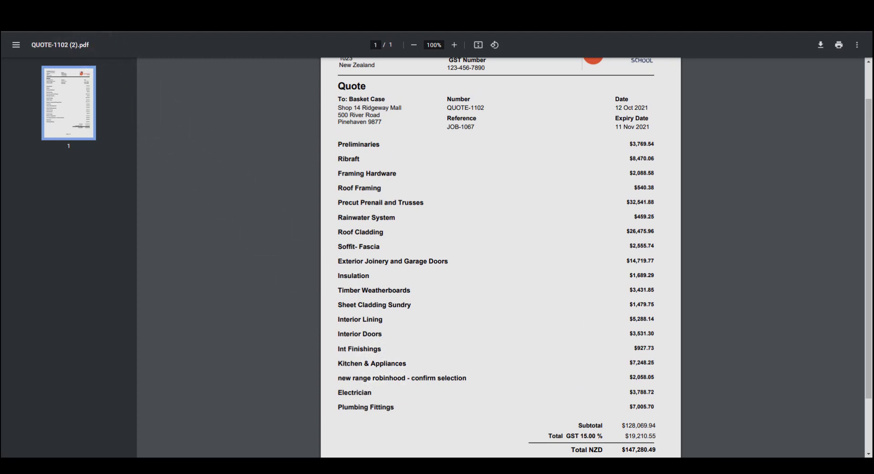
pyautogui.hotkey('ctrl', 'w')
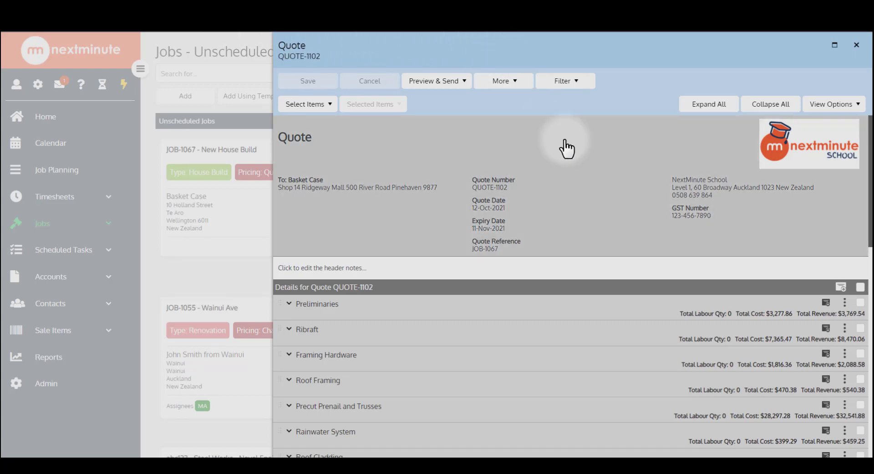
# - Check the item in the Preliminaries section, collapse it again and open the quote's print options
pyautogui.scroll(-3, 566, 150)
pyautogui.click(313, 179)
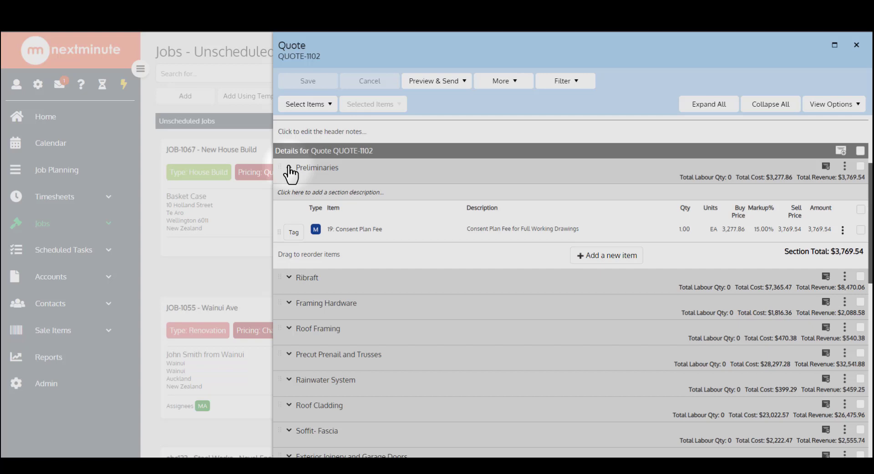
pyautogui.click(293, 171)
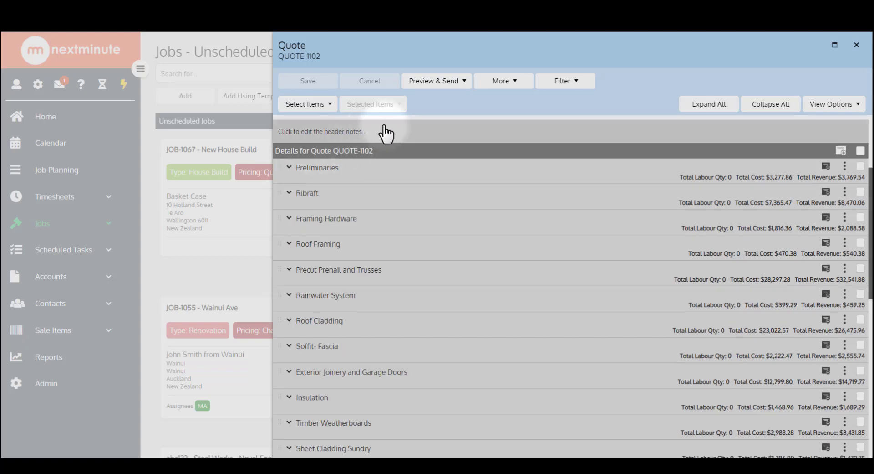
pyautogui.click(451, 87)
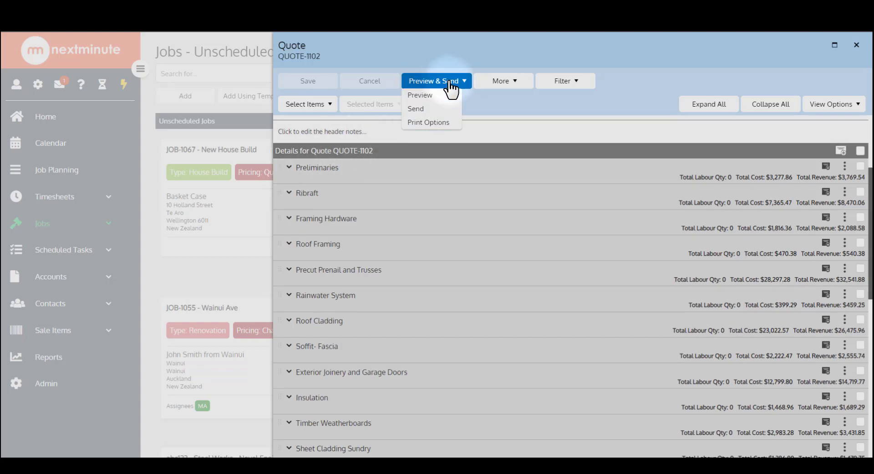
pyautogui.click(425, 124)
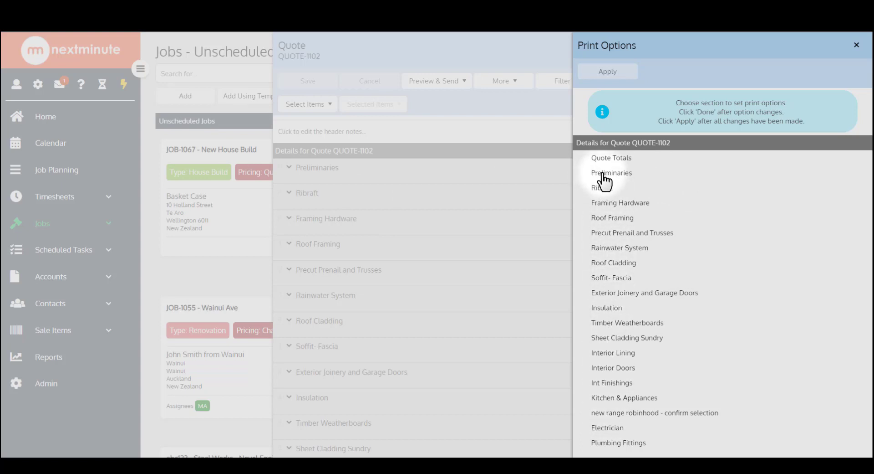
# - Set the Preliminaries section to print its line items, with the Name, Quantity and Units columns also hidden
pyautogui.click(603, 174)
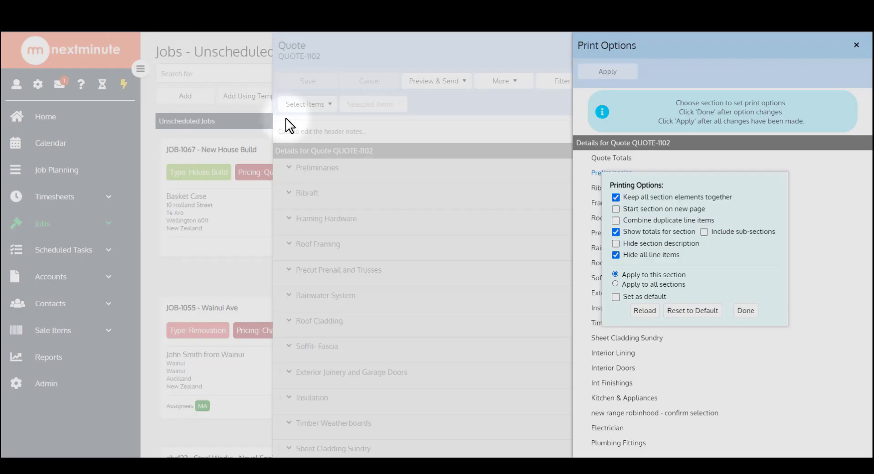
pyautogui.click(617, 255)
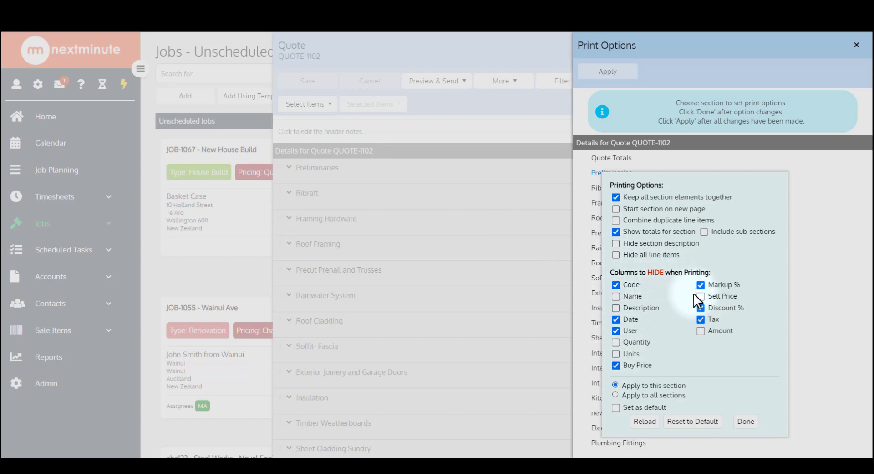
pyautogui.click(616, 296)
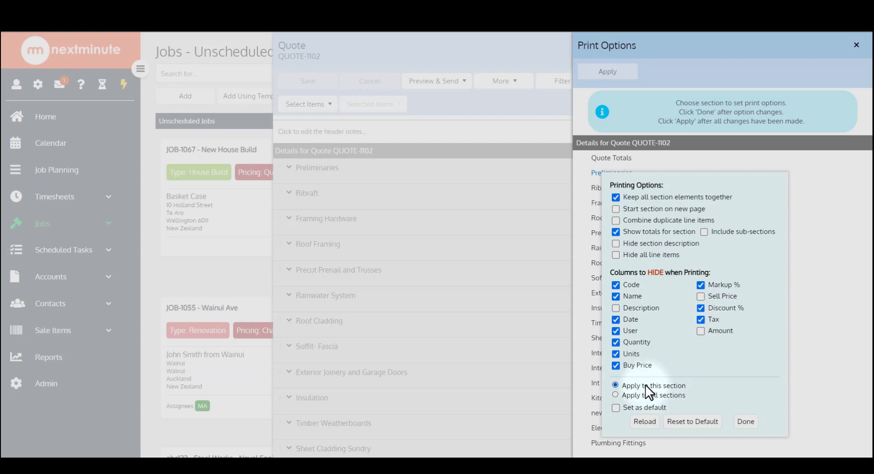
# - Apply the print options to all sections as the default for all quotes, and save the quote
pyautogui.click(615, 408)
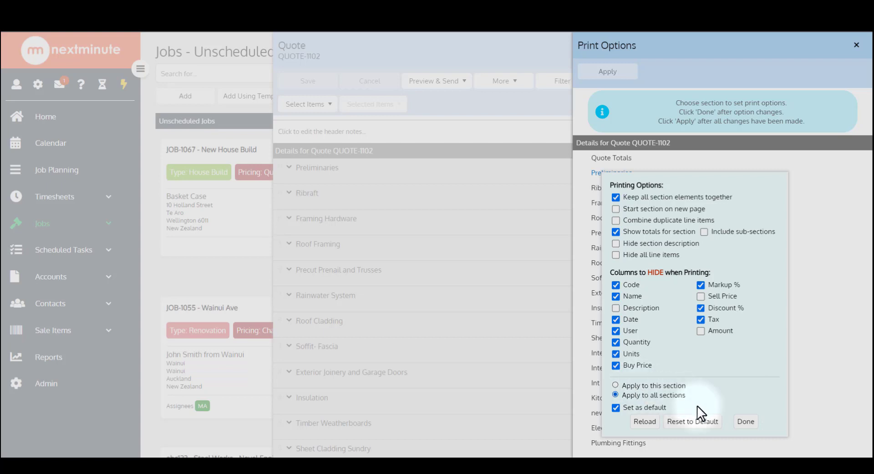
pyautogui.click(746, 423)
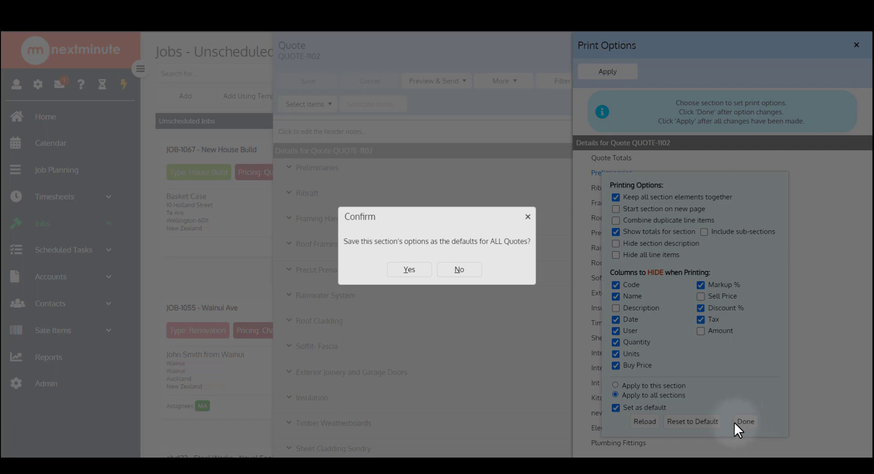
pyautogui.click(410, 273)
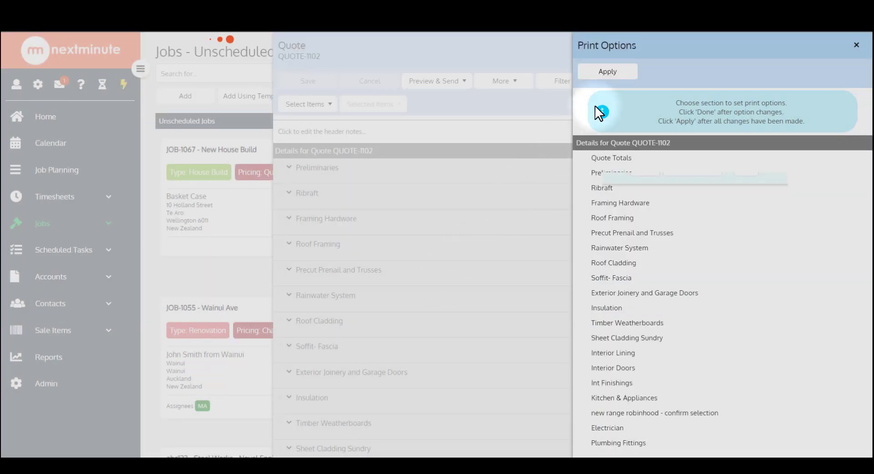
pyautogui.click(613, 75)
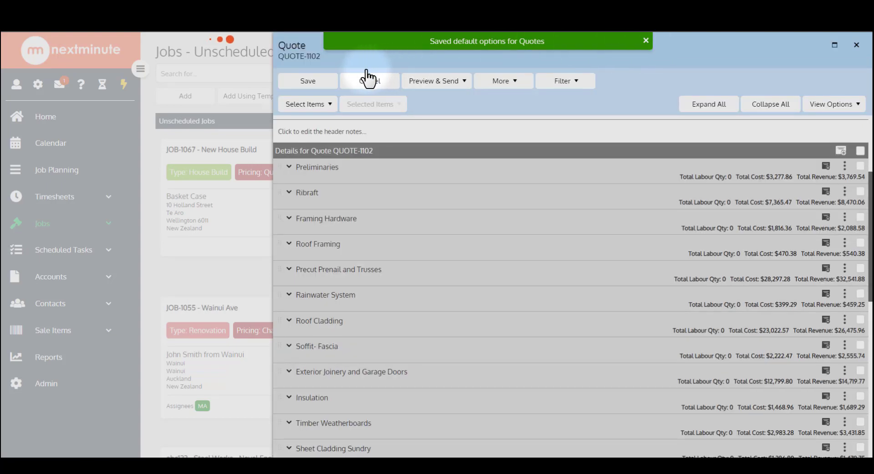
pyautogui.click(320, 81)
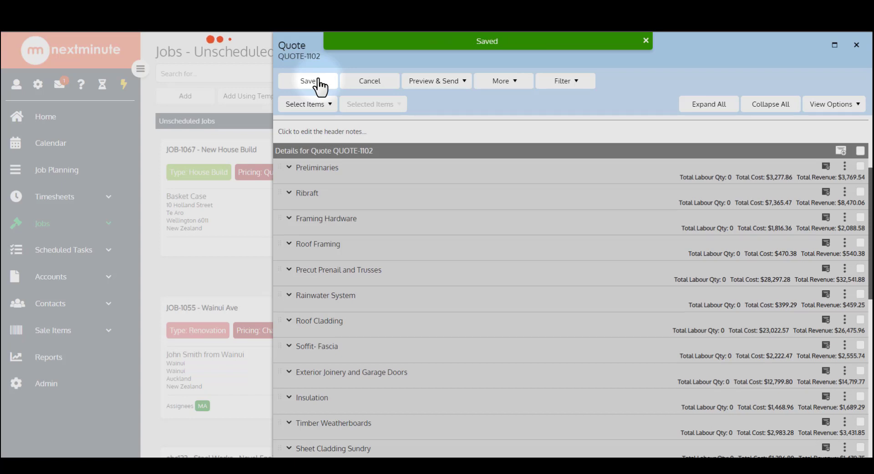
pyautogui.click(646, 40)
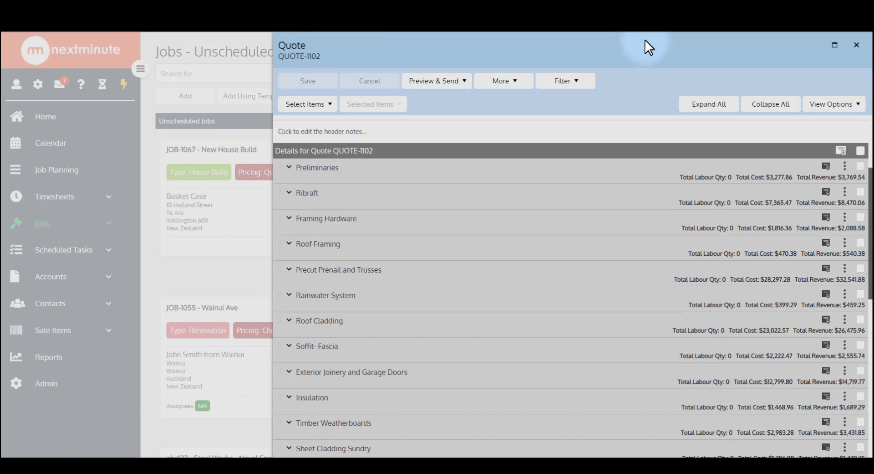
# - Preview the quote and check which columns print for the Preliminaries, Ribraft and Framing Hardware sections
pyautogui.click(453, 82)
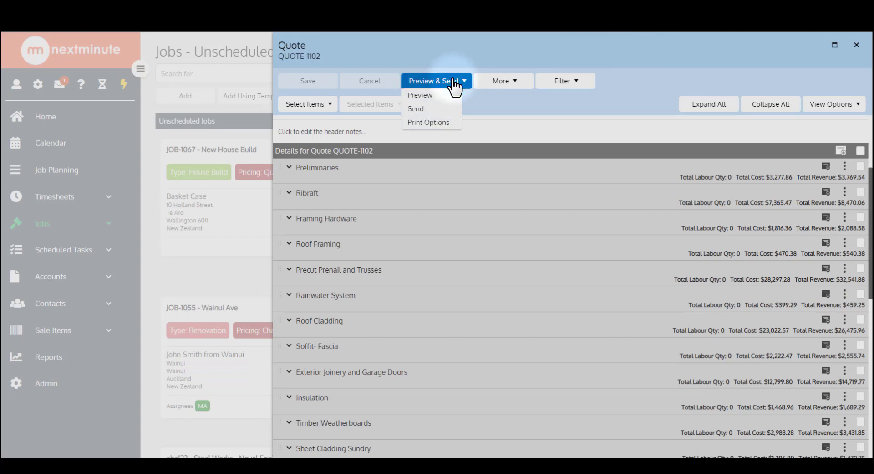
pyautogui.click(435, 96)
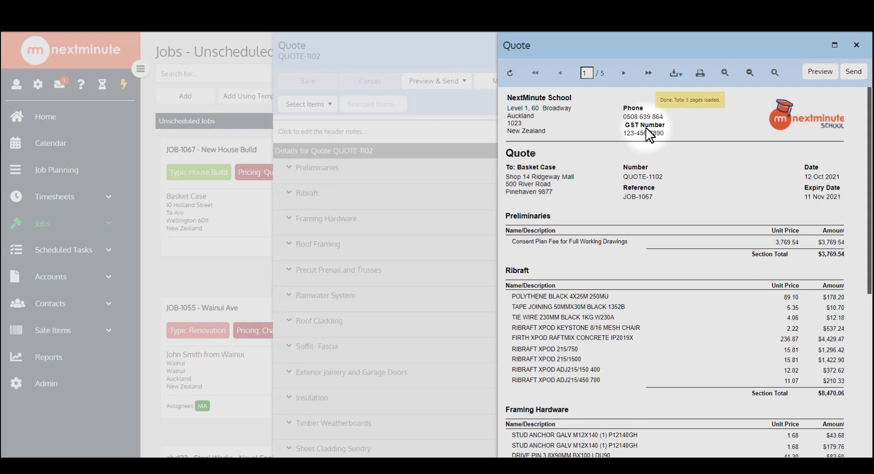
pyautogui.scroll(-3, 649, 133)
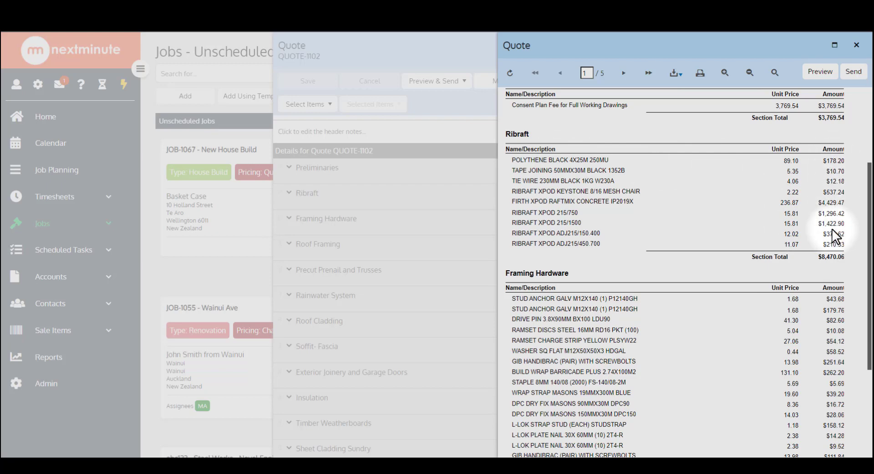
pyautogui.scroll(3, 785, 225)
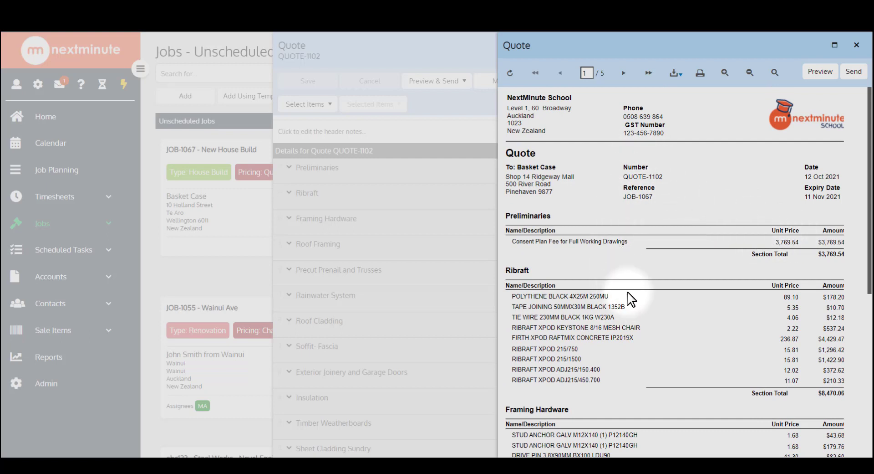
# - Export the previewed quote as a PDF file and review its first pages
pyautogui.click(675, 73)
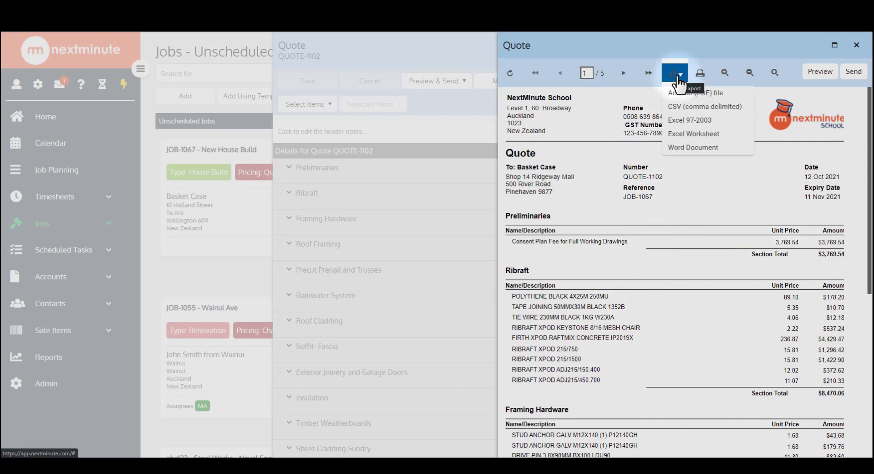
pyautogui.click(686, 93)
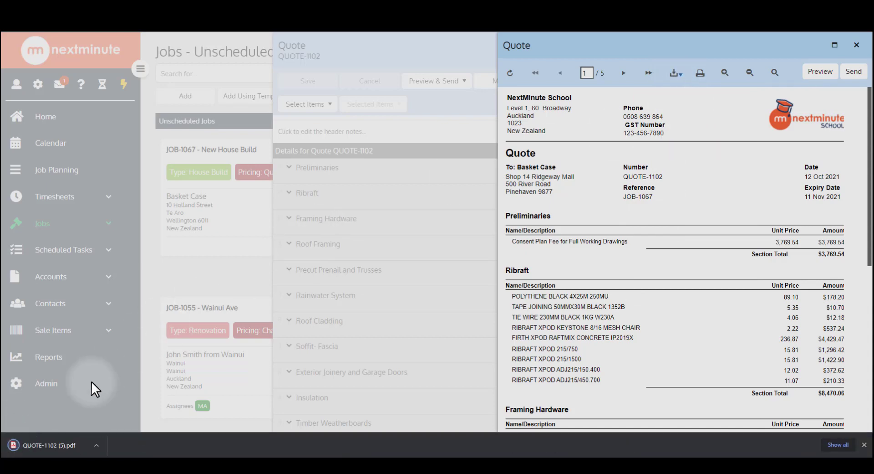
pyautogui.click(60, 449)
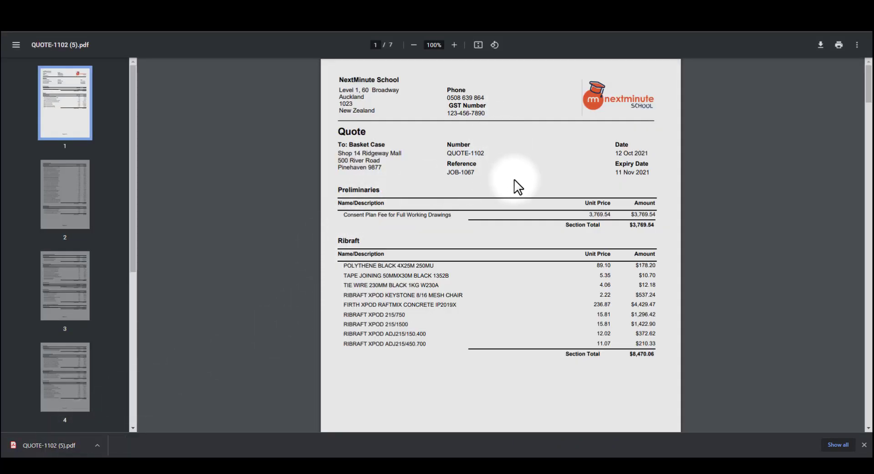
pyautogui.scroll(-10, 514, 180)
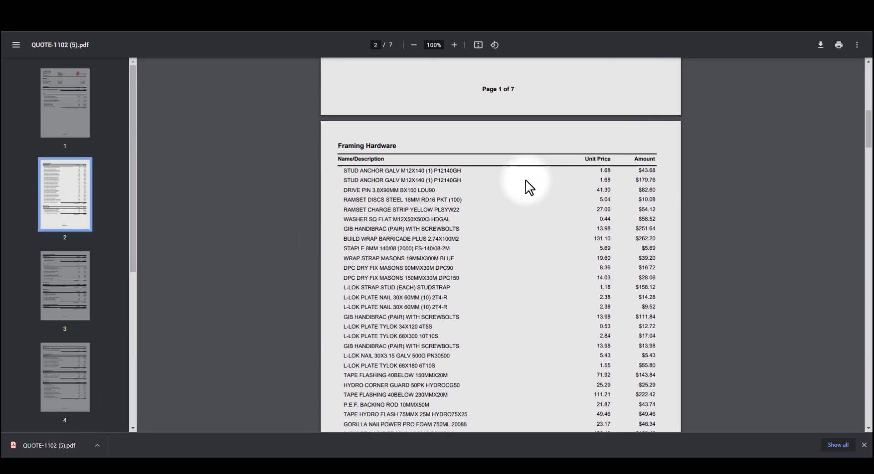
pyautogui.scroll(4, 528, 185)
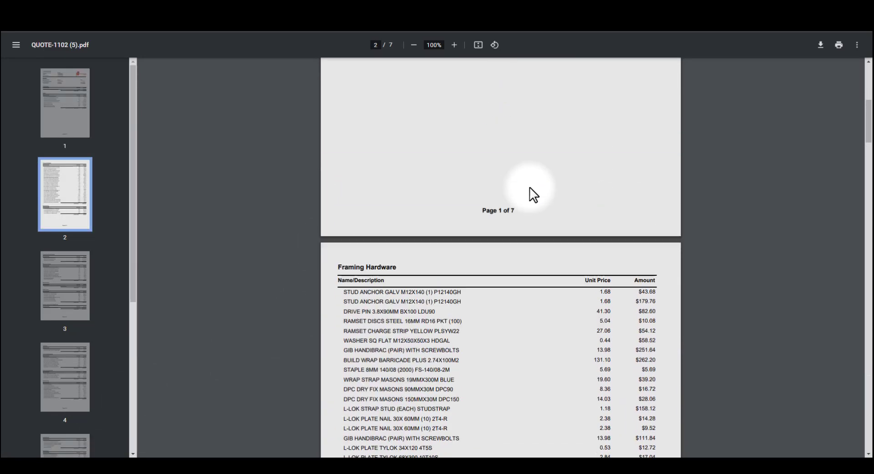
pyautogui.scroll(5, 529, 188)
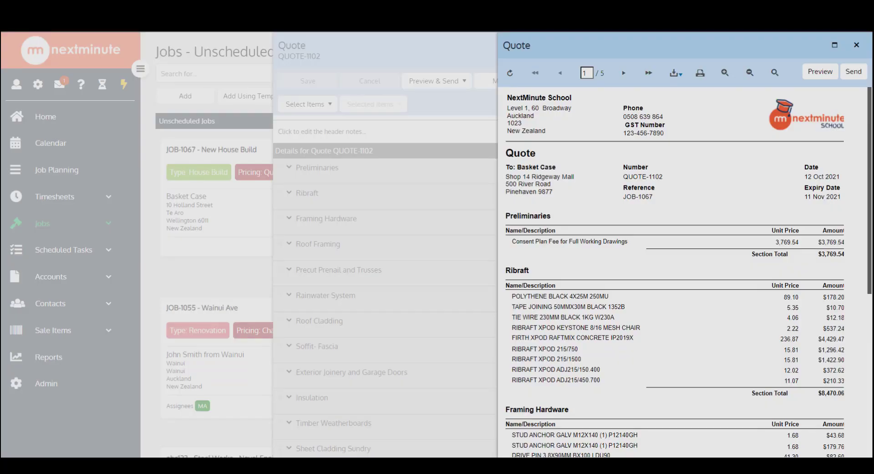
# - Close the quote preview and start sending the quote
pyautogui.click(858, 45)
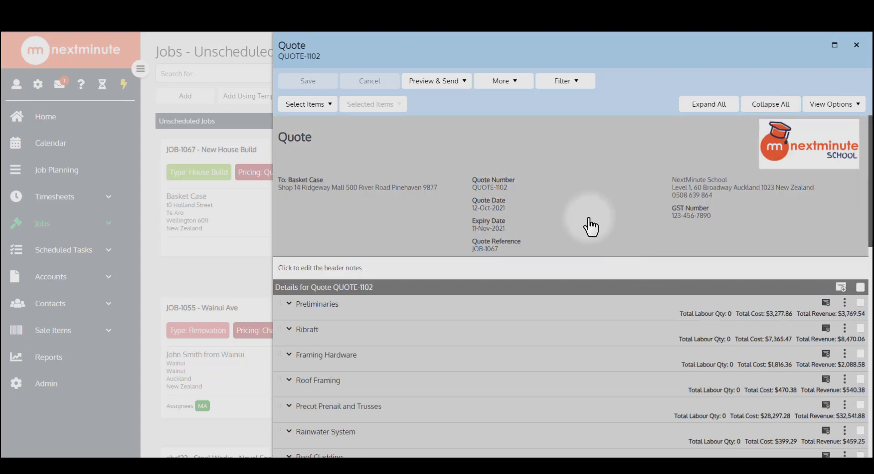
pyautogui.click(448, 83)
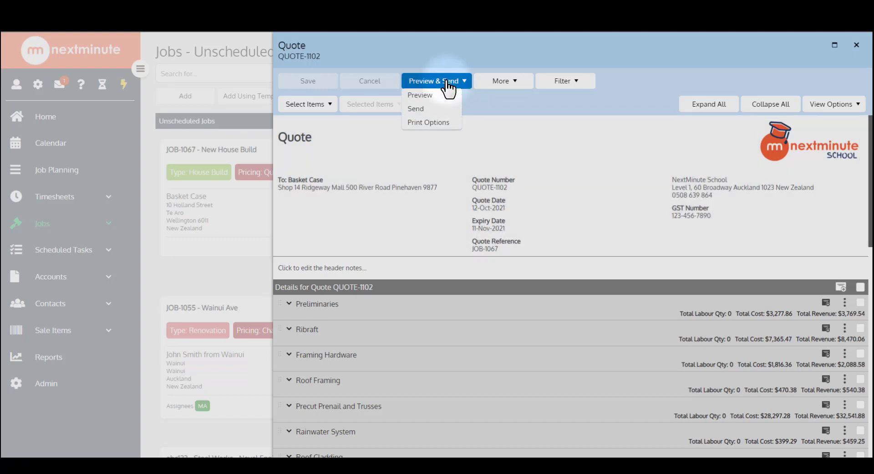
pyautogui.click(416, 109)
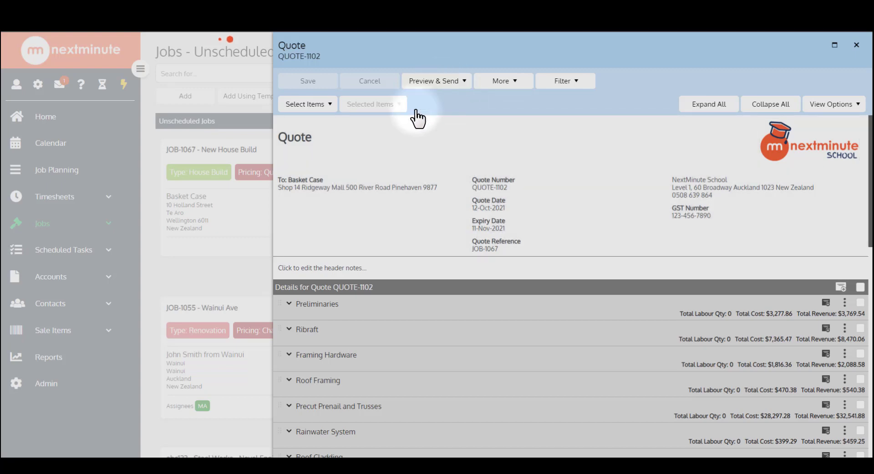